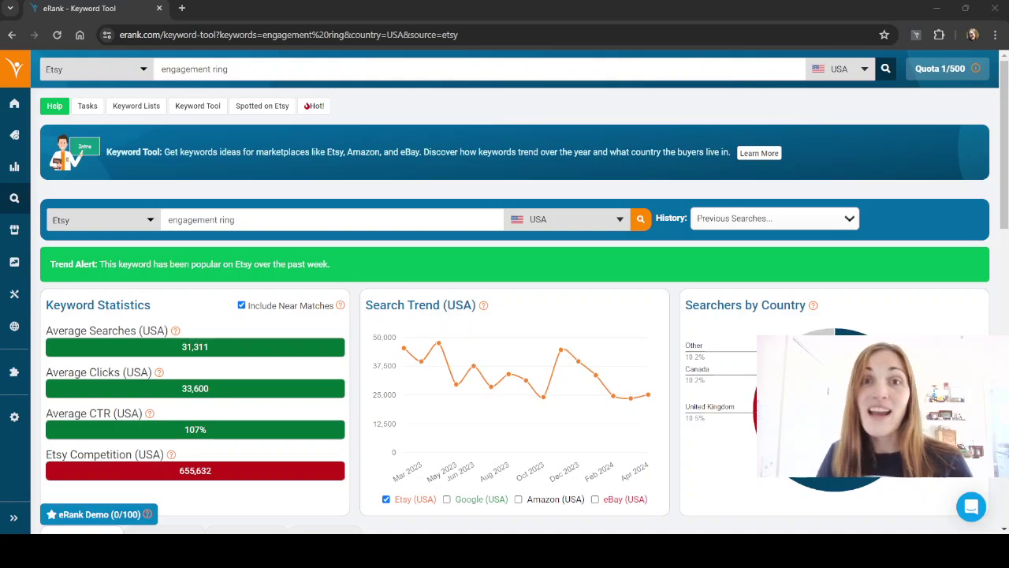
- Scroll down the 'engagement ring' results to the Keyword Ideas table
scroll(421, 236, "down", 2)
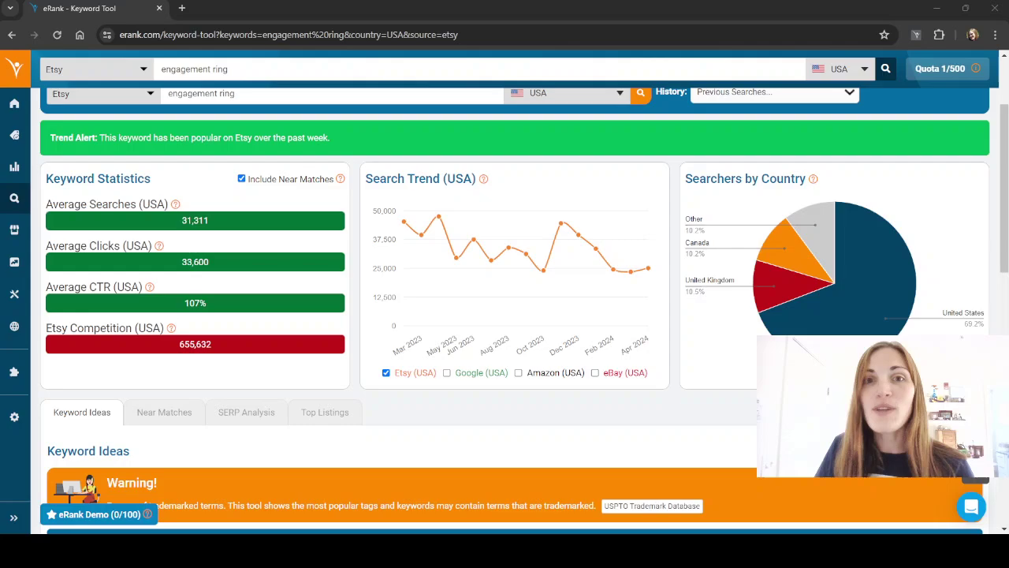
scroll(421, 237, "down", 2)
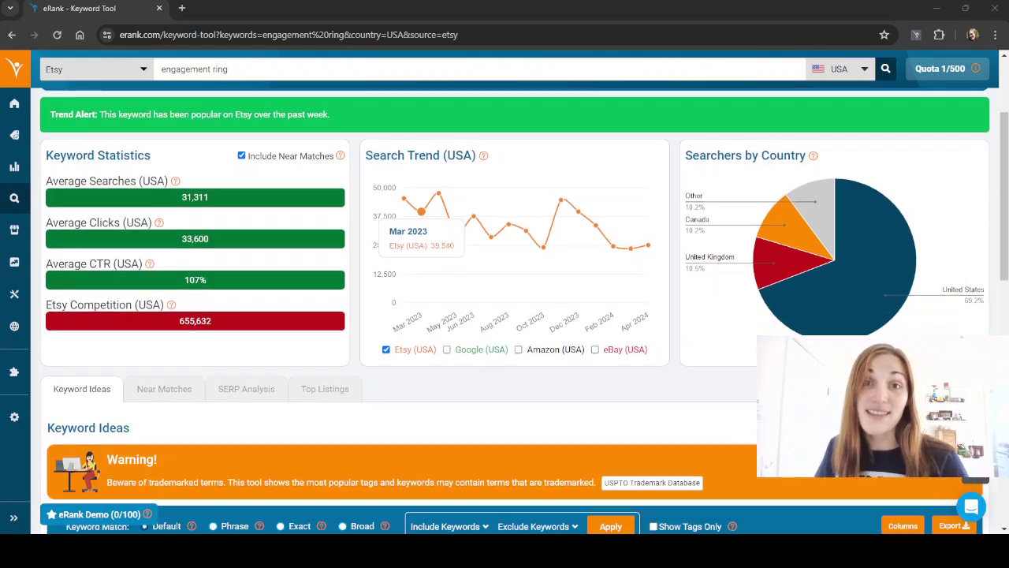
scroll(513, 316, "down", 1)
scroll(512, 315, "down", 1)
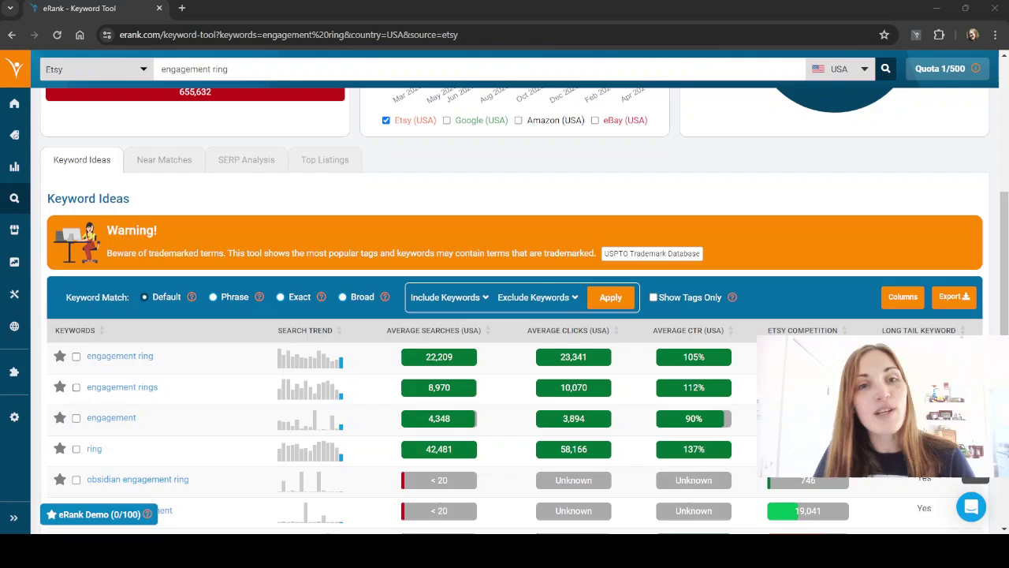
scroll(512, 316, "down", 1)
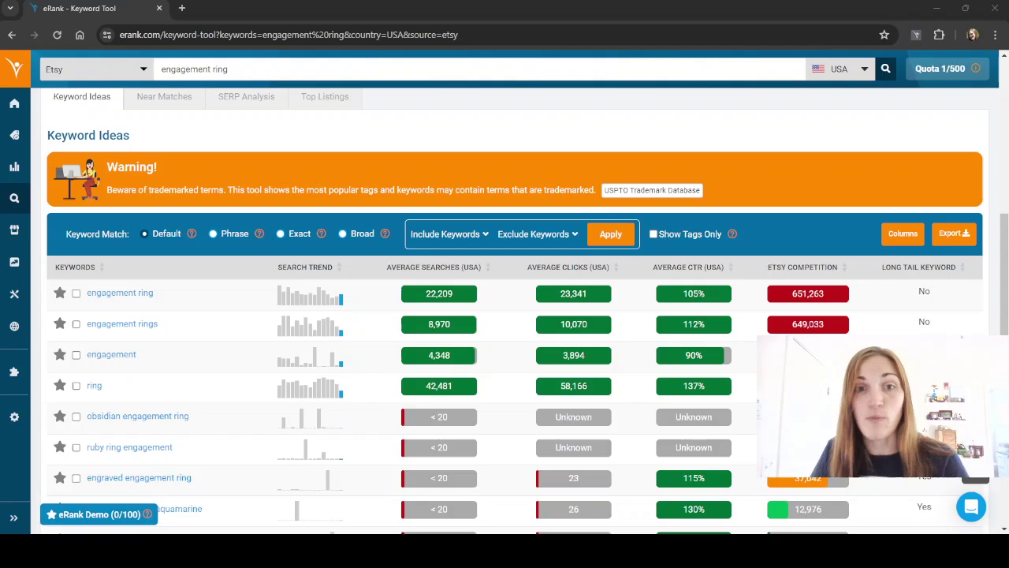
scroll(512, 315, "down", 1)
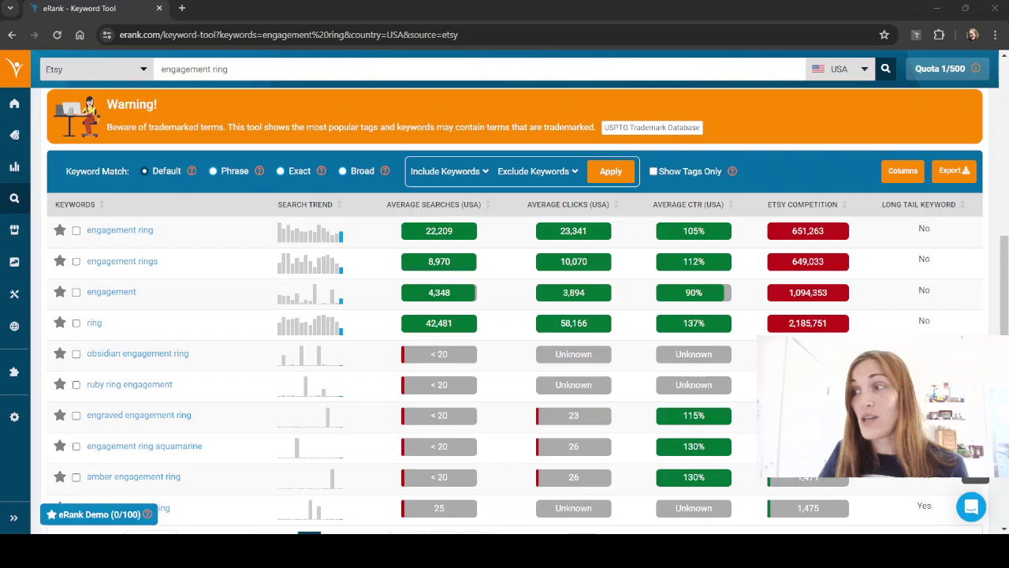
scroll(505, 315, "down", 1)
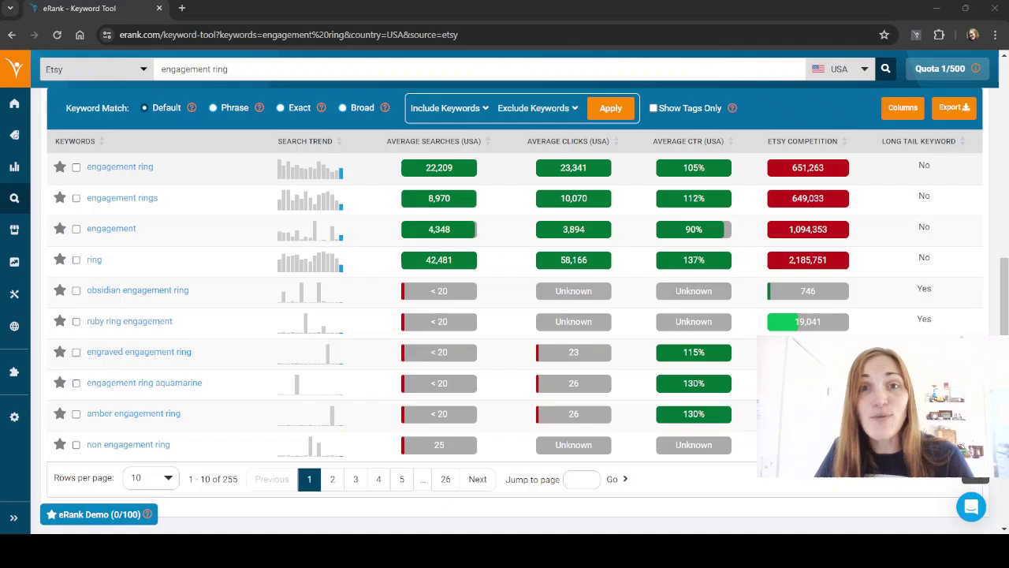
- Star 'engagement ring' in Keyword Ideas to add it to the eRank Demo list
left_click(60, 166)
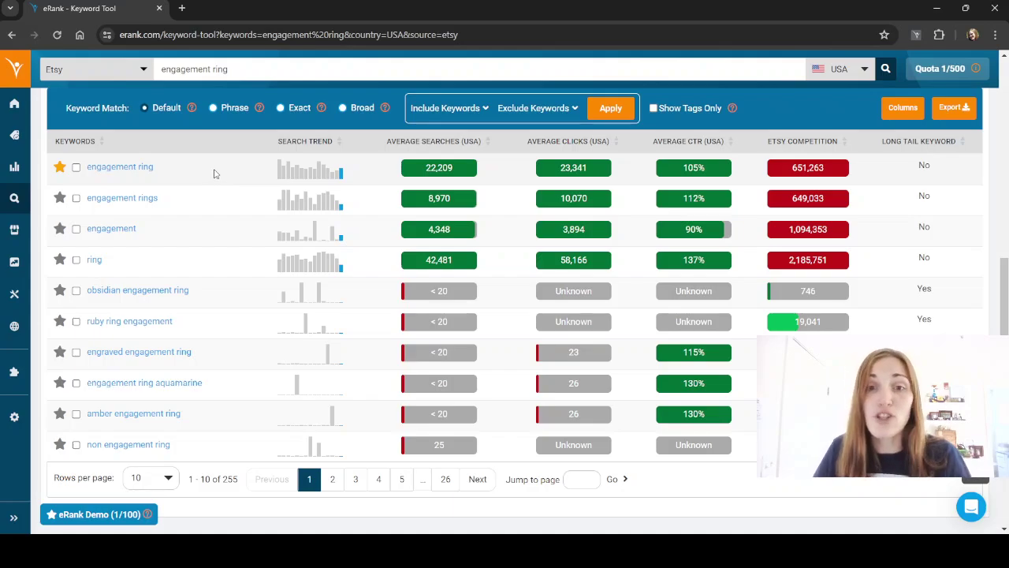
scroll(225, 221, "down", 2)
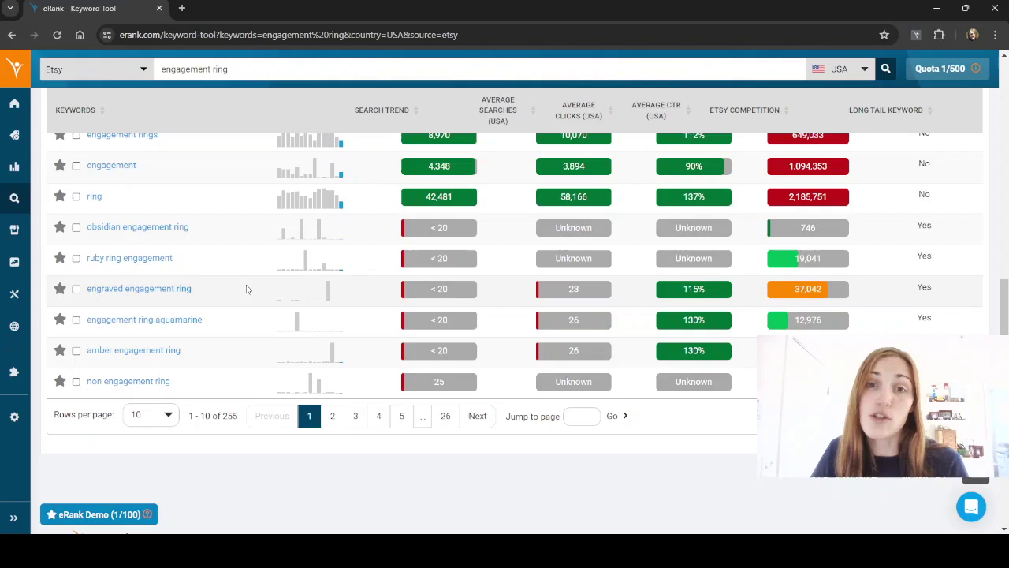
scroll(246, 289, "up", 1)
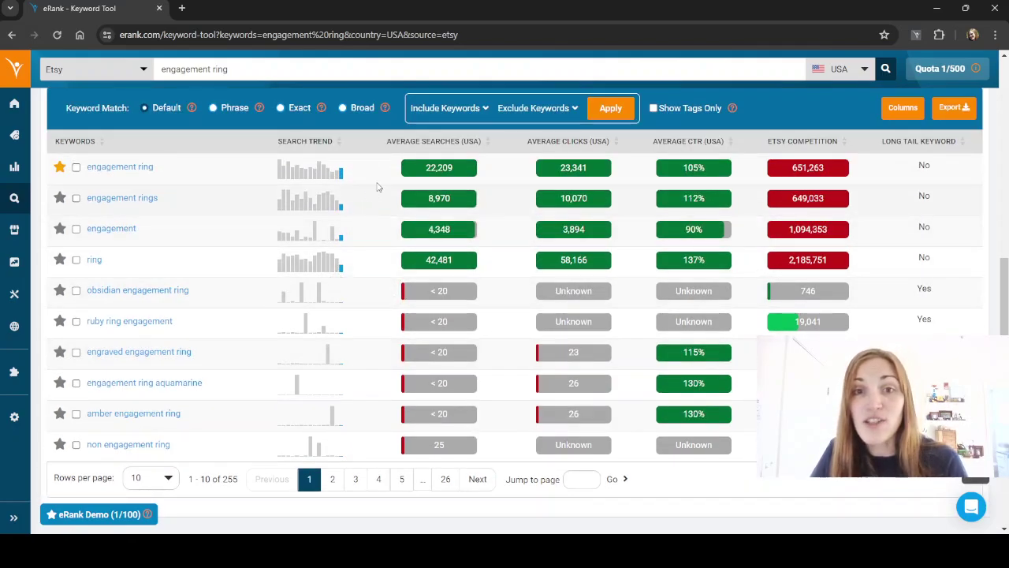
- Sort keyword ideas by average searches, highest first, and star 'wedding gifts' on page 2
left_click(432, 146)
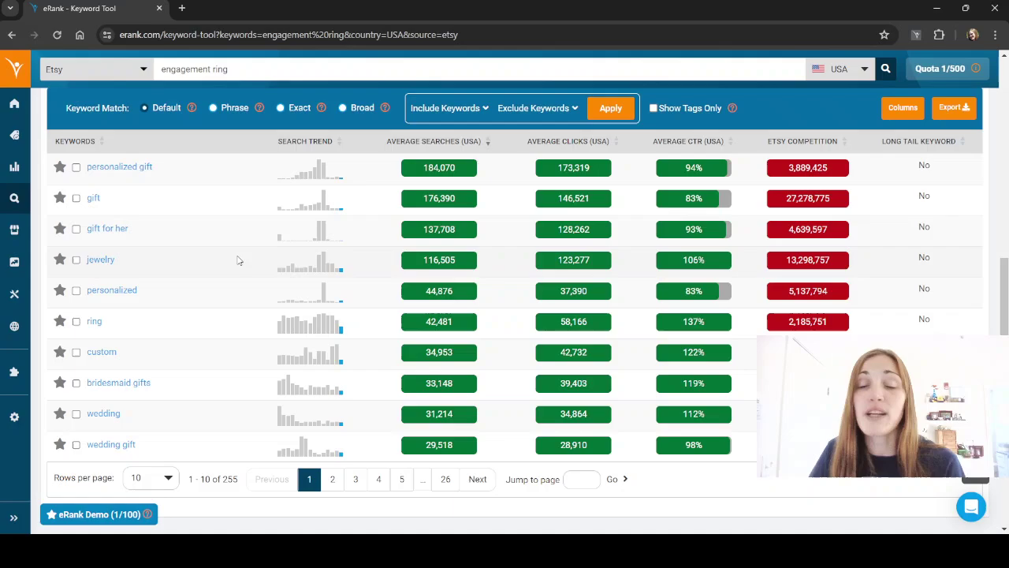
scroll(228, 261, "down", 1)
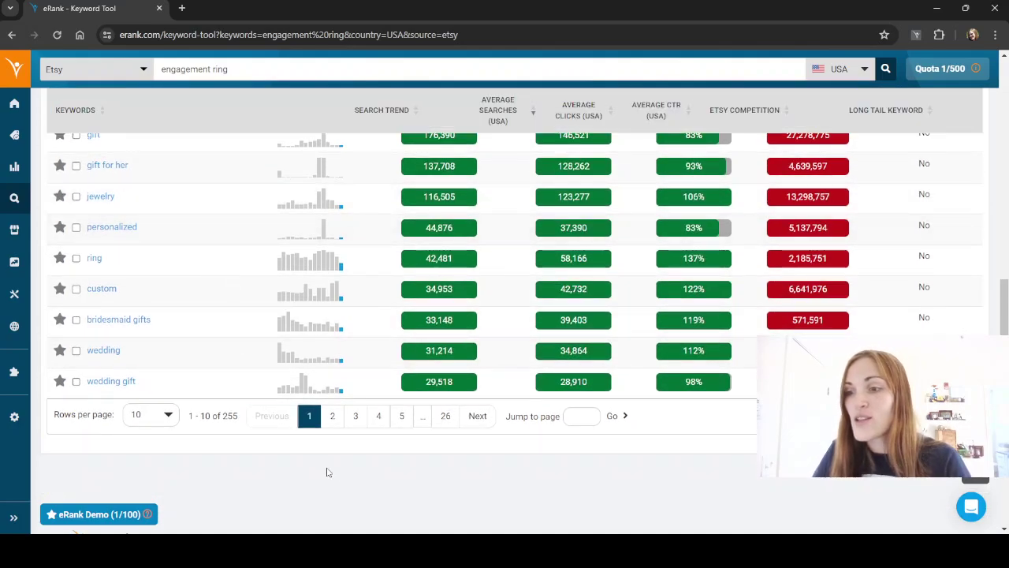
left_click(332, 416)
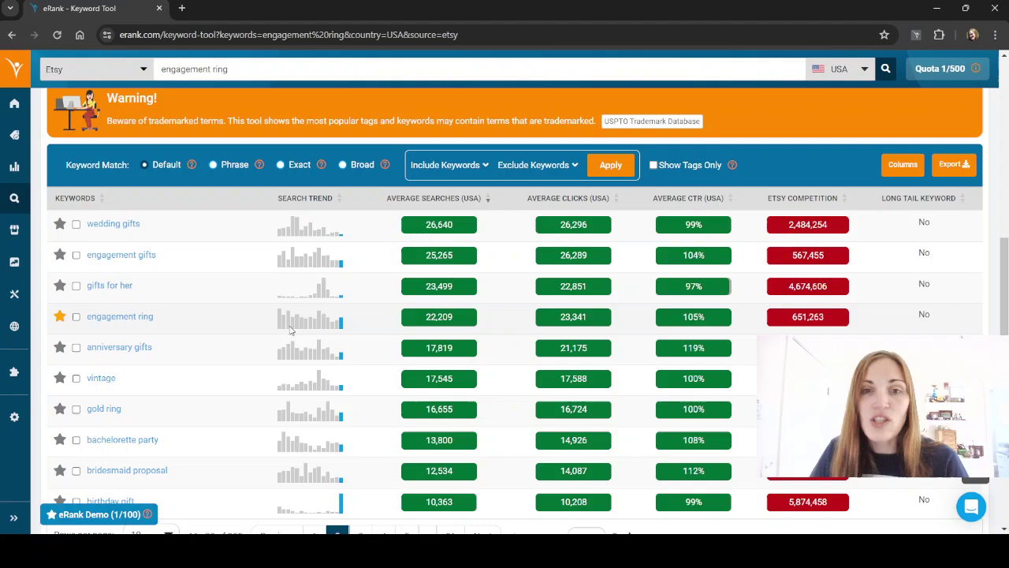
scroll(237, 315, "down", 1)
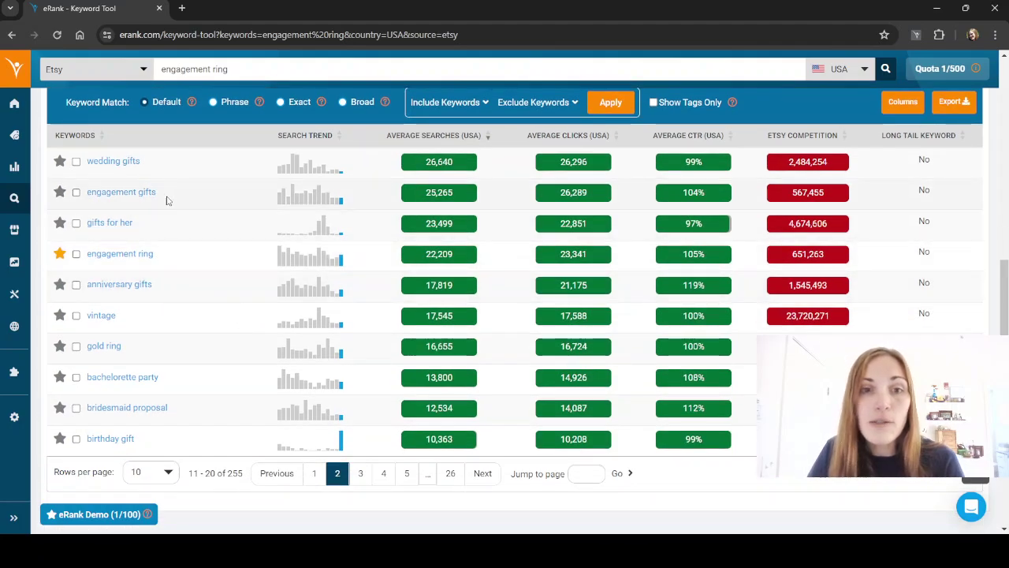
left_click(61, 162)
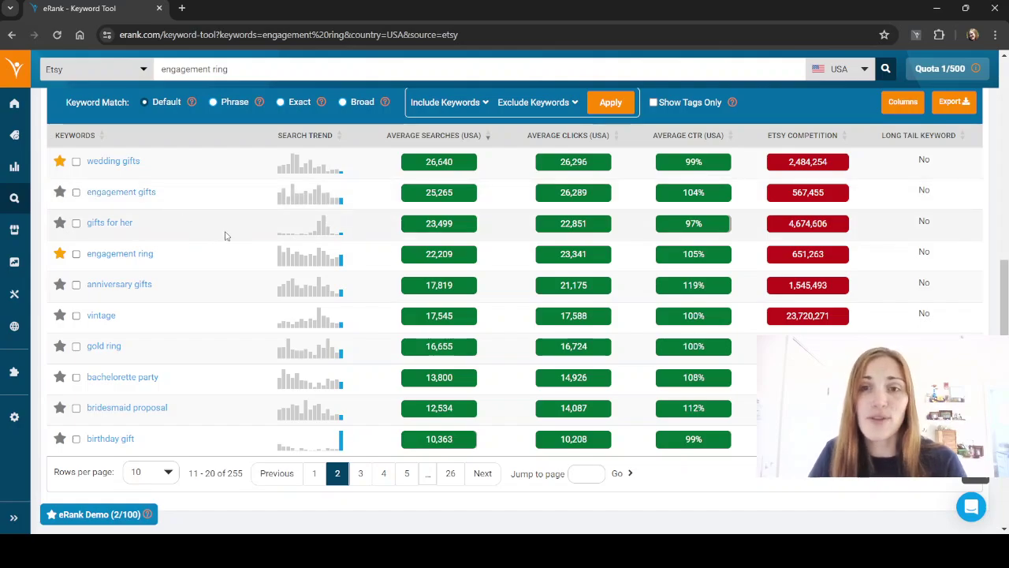
- On page 3 of keyword ideas, star 'sterling silver ring' and 'ring box'
scroll(227, 237, "down", 1)
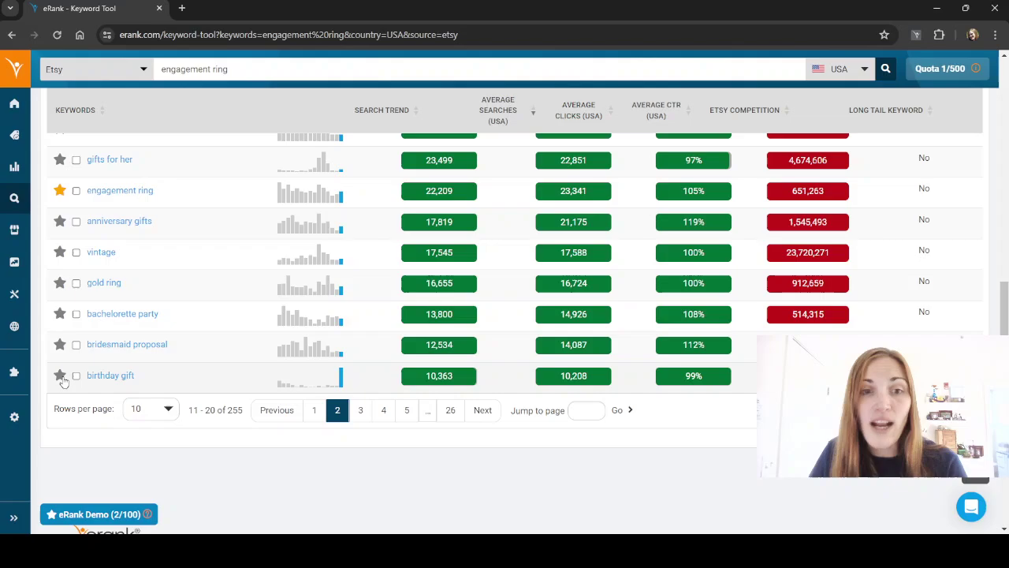
left_click(361, 413)
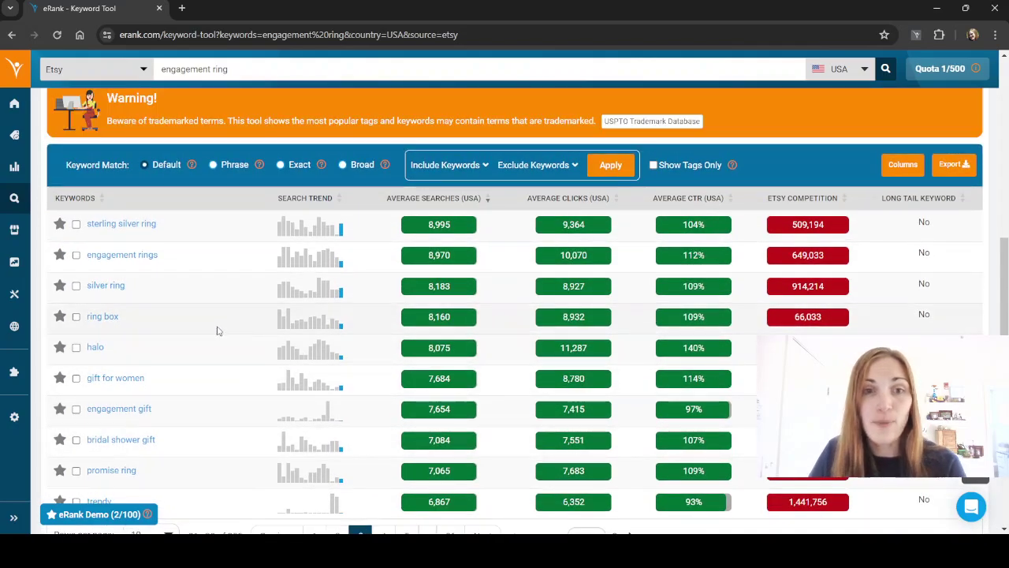
left_click(60, 224)
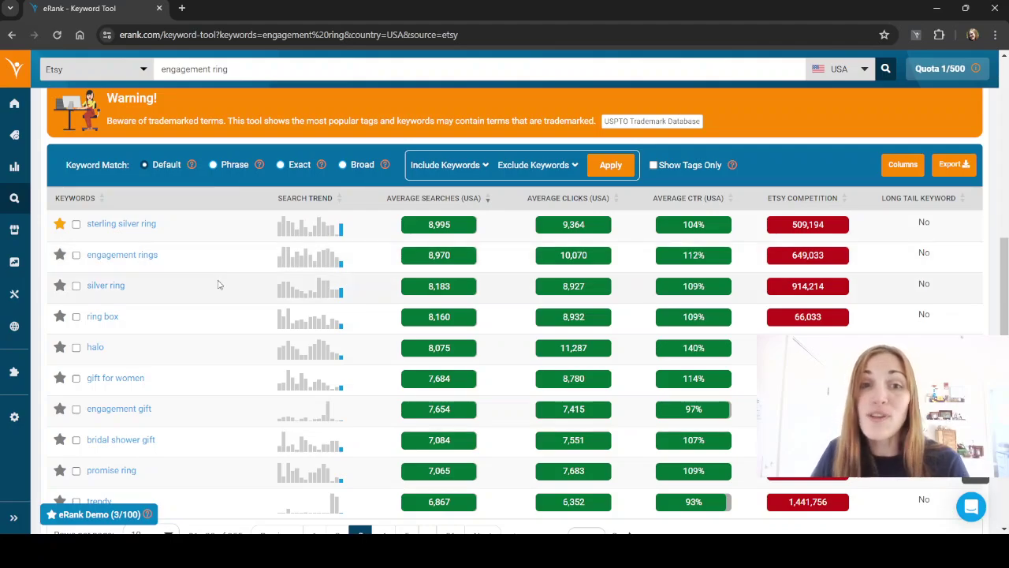
scroll(249, 304, "down", 1)
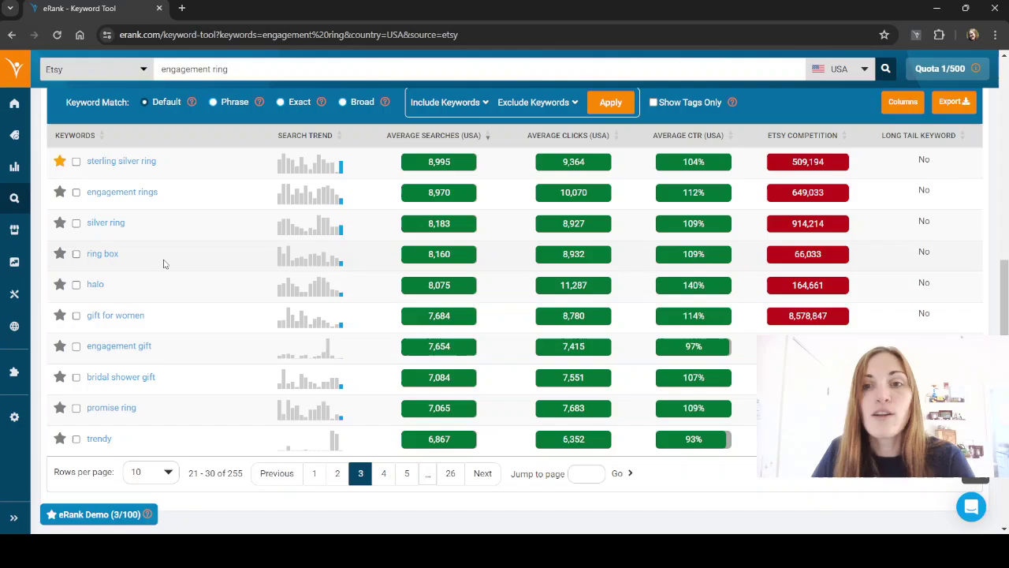
left_click(60, 253)
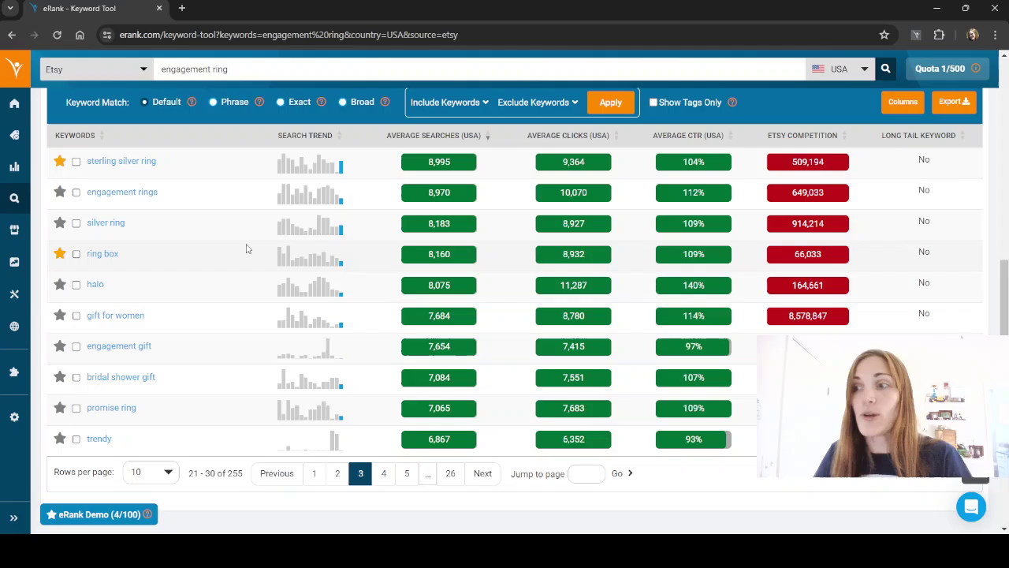
scroll(249, 254, "up", 2)
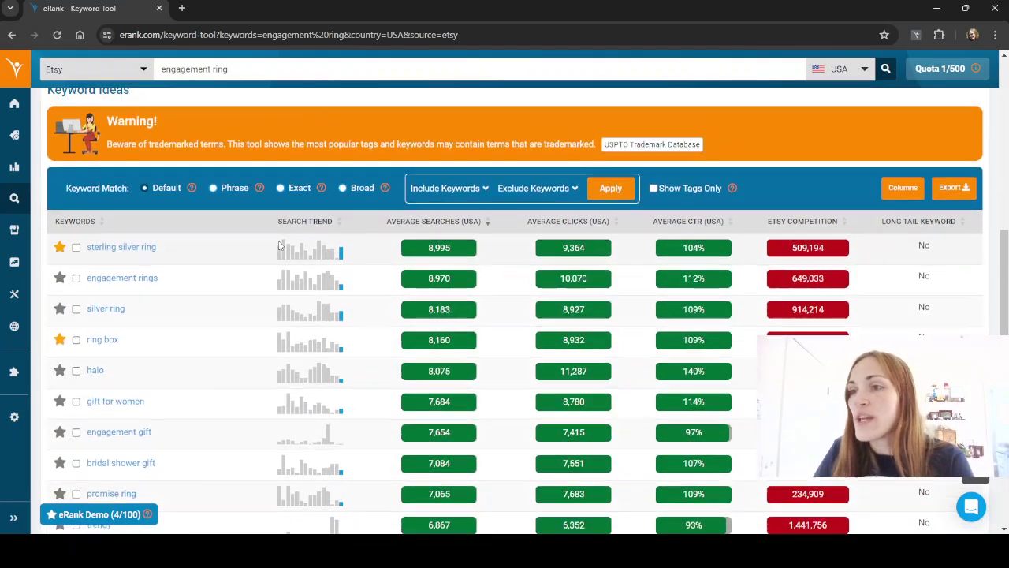
scroll(276, 252, "up", 1)
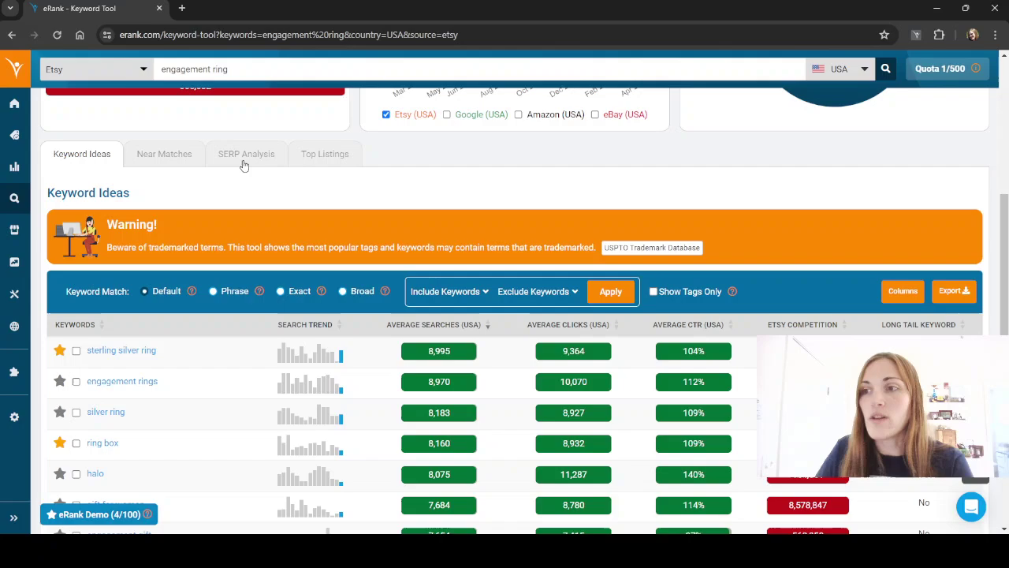
- Show SERP Analysis for 'engagement ring' and review listing stats, popular tags, categories, prices and processing times
left_click(244, 163)
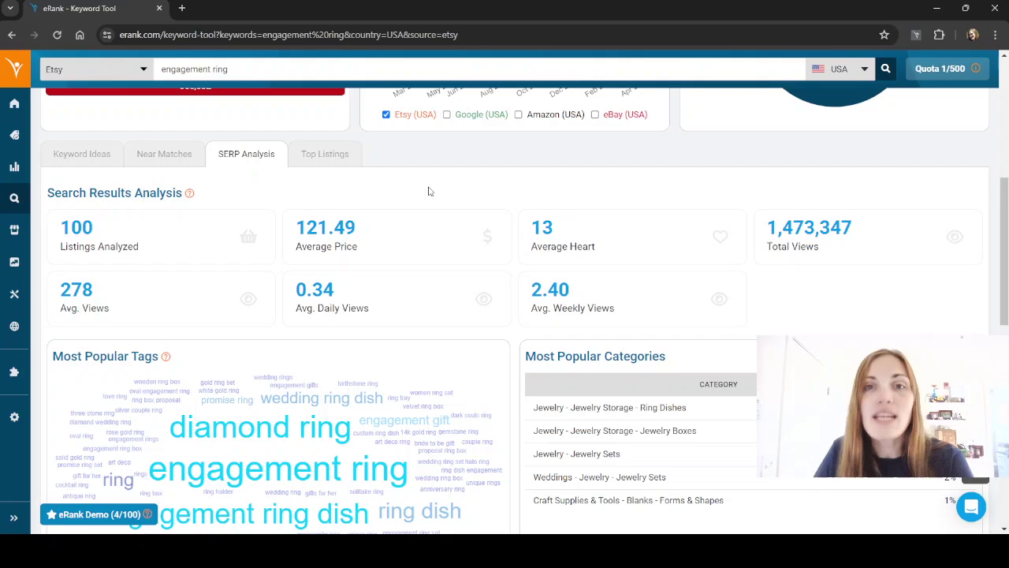
scroll(430, 192, "down", 1)
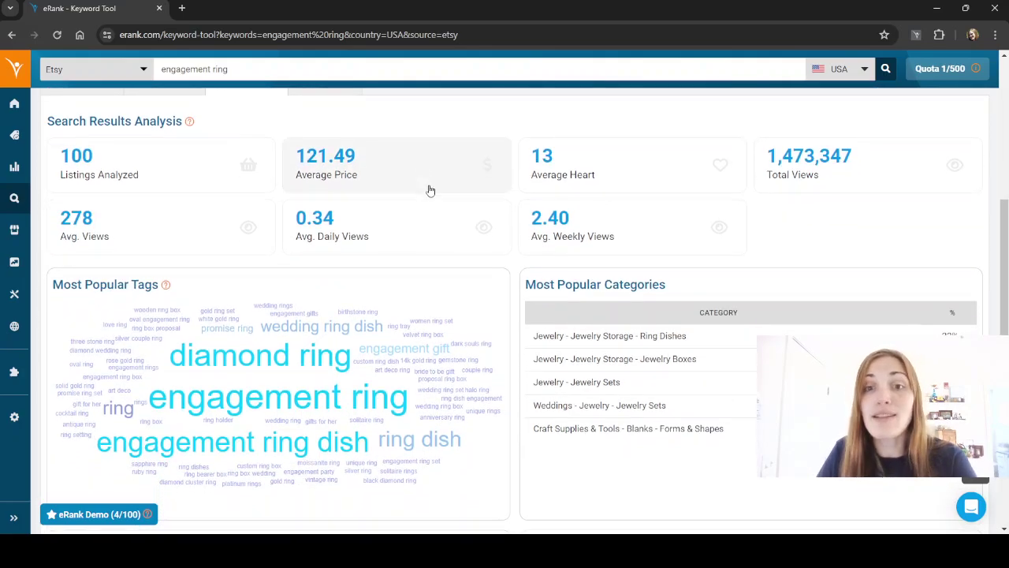
scroll(429, 190, "down", 1)
scroll(429, 190, "down", 1)
scroll(430, 190, "down", 1)
scroll(429, 190, "down", 1)
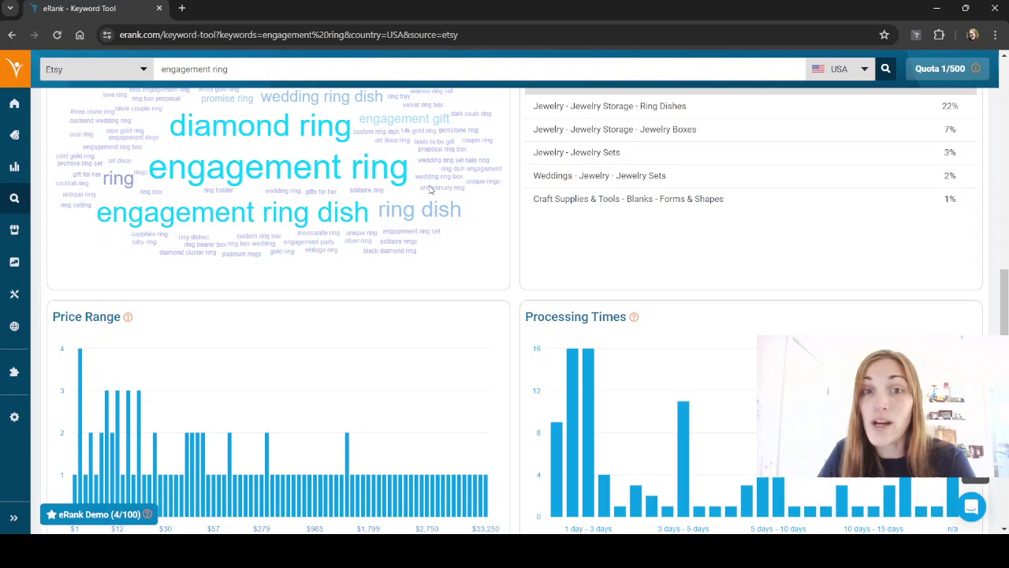
scroll(429, 189, "down", 1)
scroll(429, 190, "up", 1)
scroll(430, 190, "up", 2)
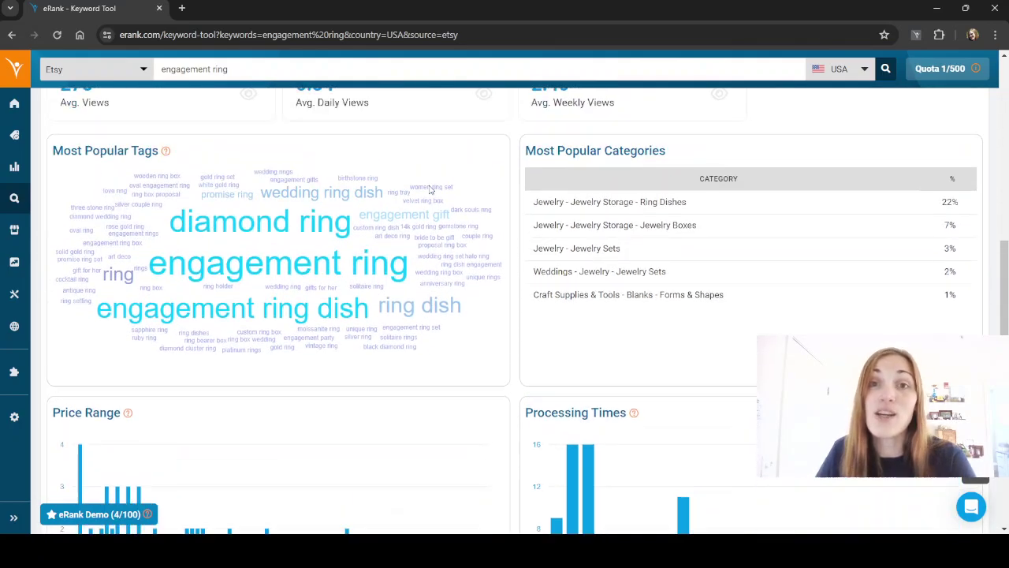
scroll(430, 190, "up", 1)
scroll(430, 190, "up", 1)
scroll(428, 192, "up", 1)
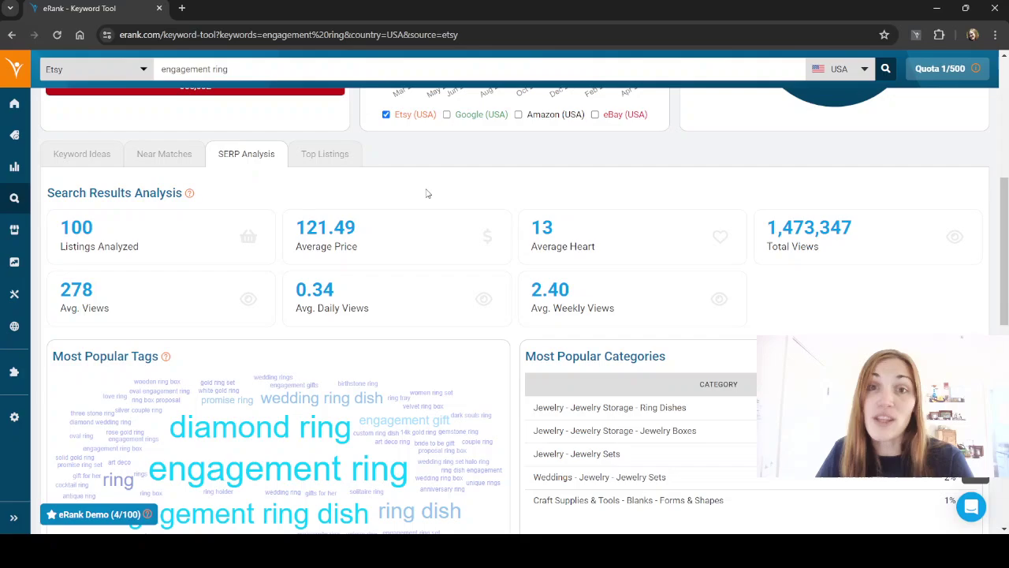
- In Top Listings, star the first listing's 'rose ring box' tag, bringing the list to 5 keywords
left_click(323, 155)
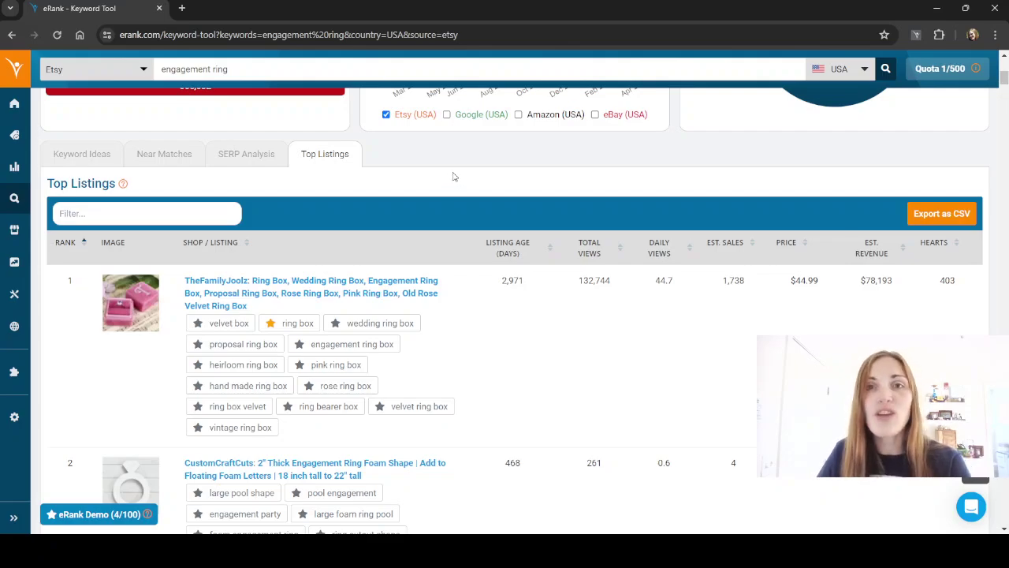
scroll(455, 181, "down", 1)
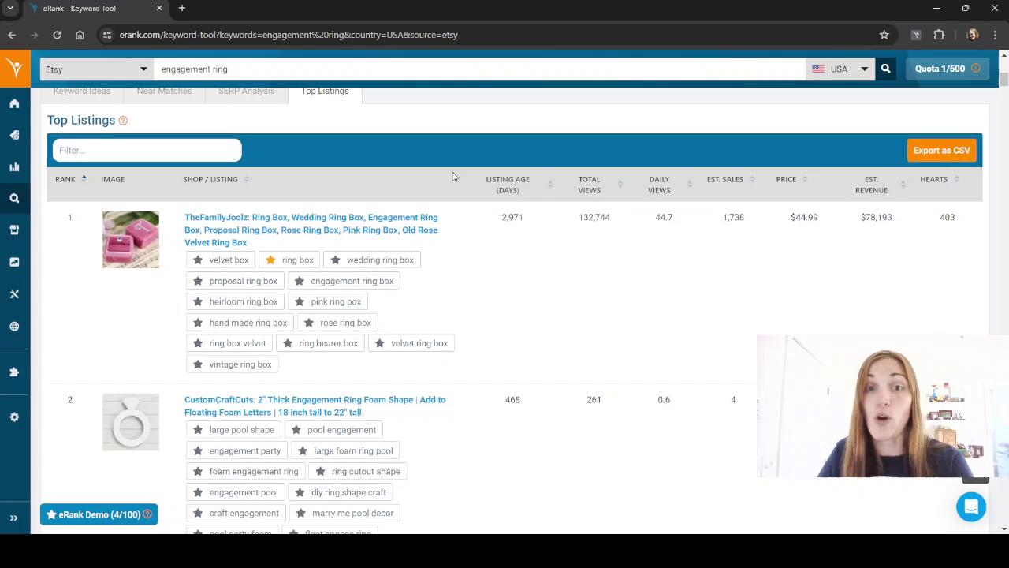
scroll(462, 187, "down", 1)
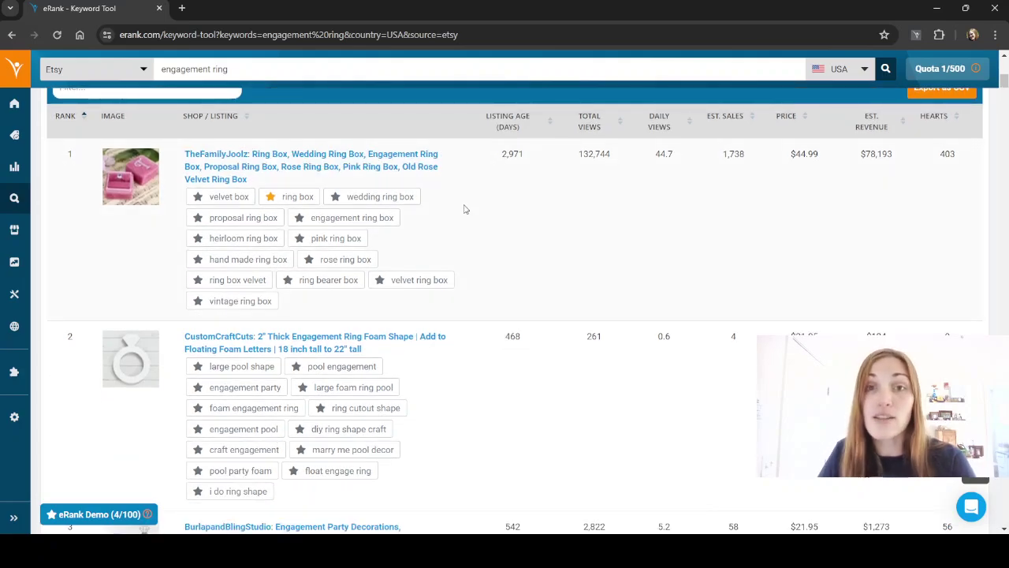
scroll(475, 213, "down", 1)
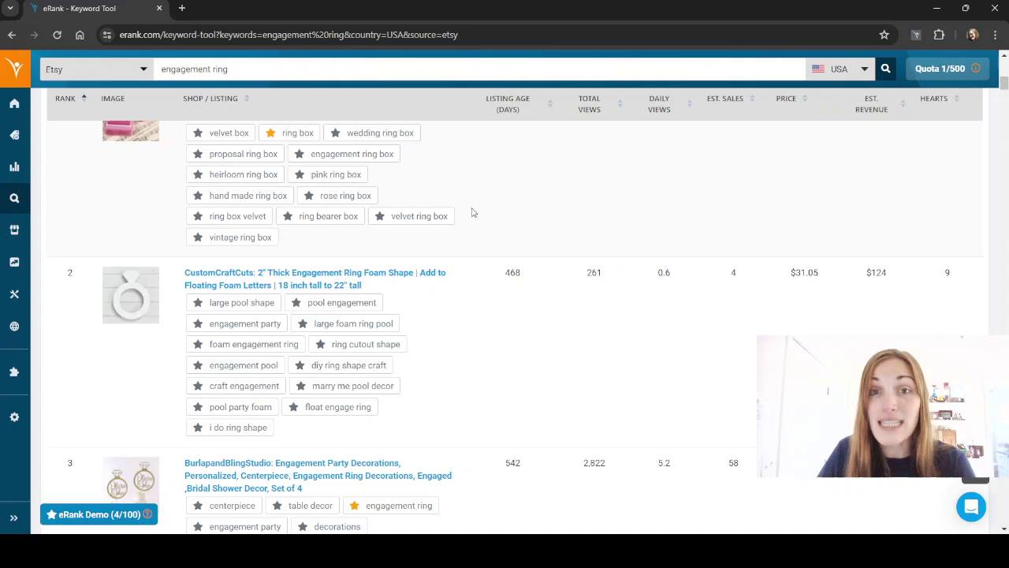
scroll(473, 213, "down", 1)
scroll(471, 206, "up", 1)
scroll(472, 206, "up", 1)
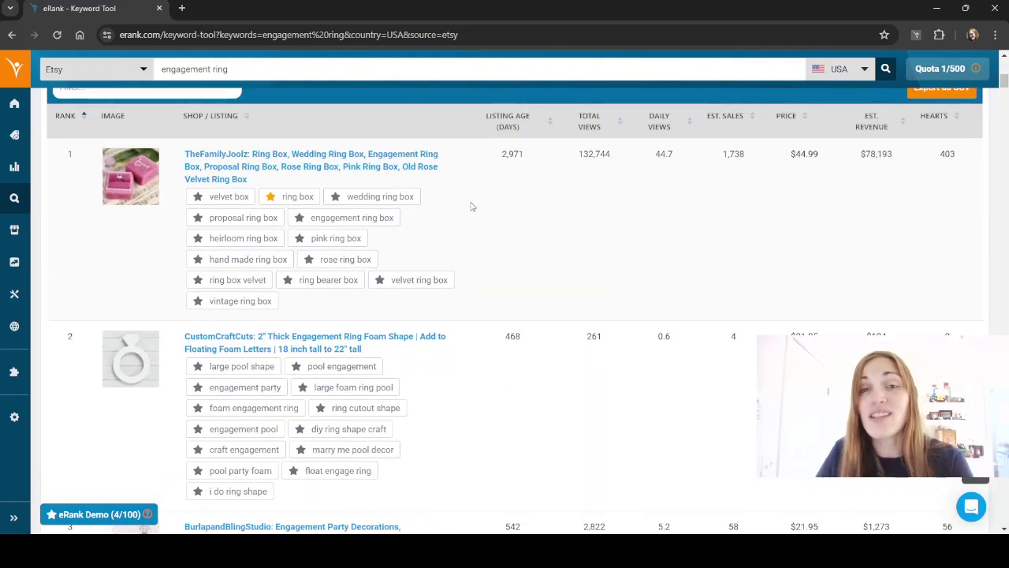
scroll(473, 213, "down", 1)
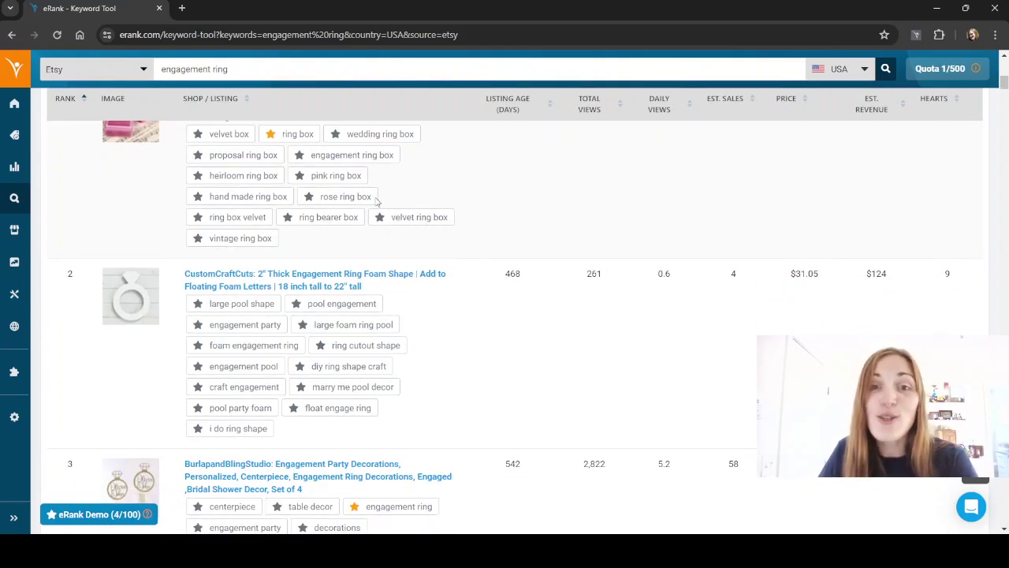
left_click(309, 197)
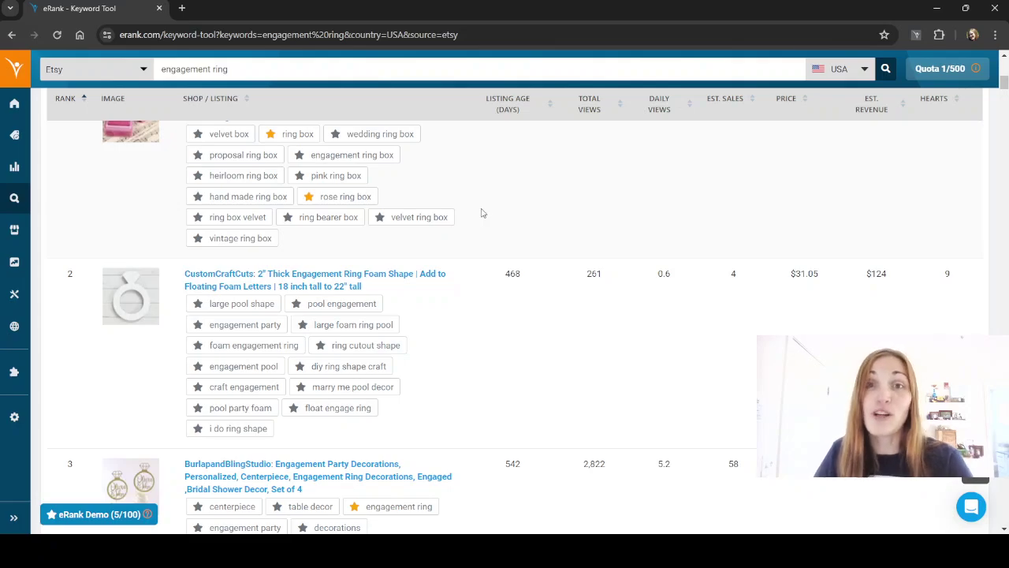
scroll(482, 213, "up", 3)
scroll(482, 211, "up", 4)
scroll(480, 209, "up", 1)
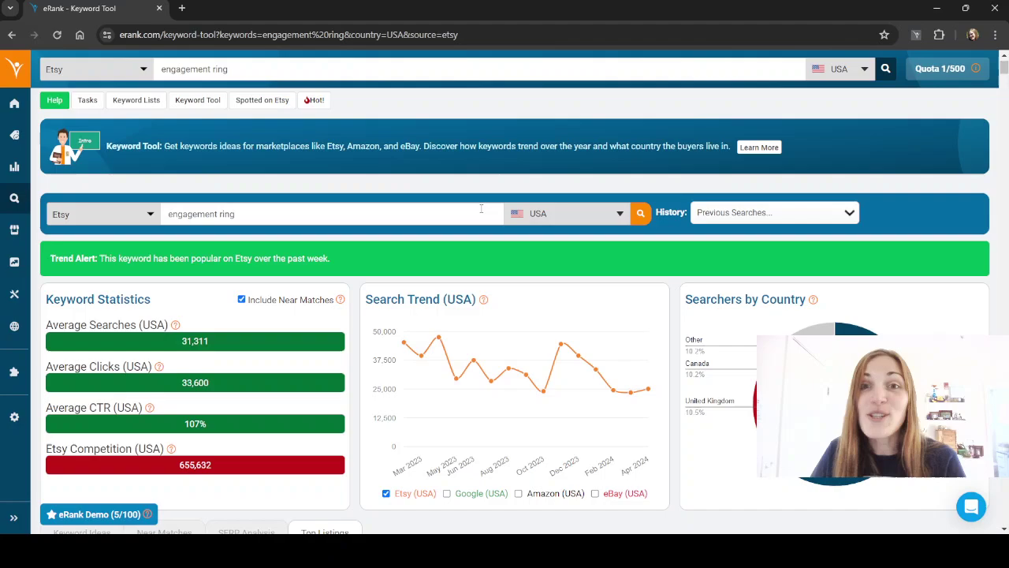
scroll(481, 209, "down", 1)
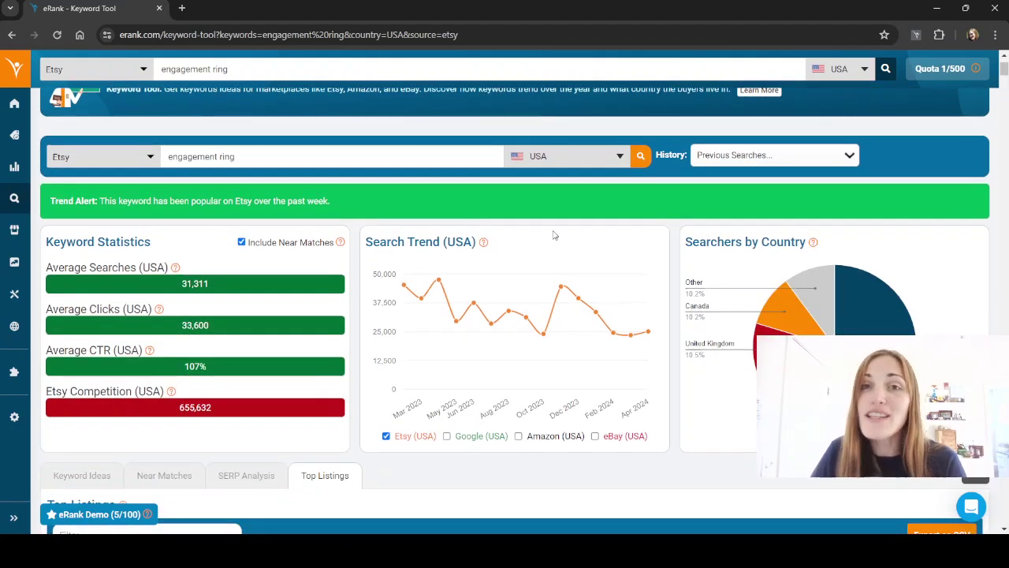